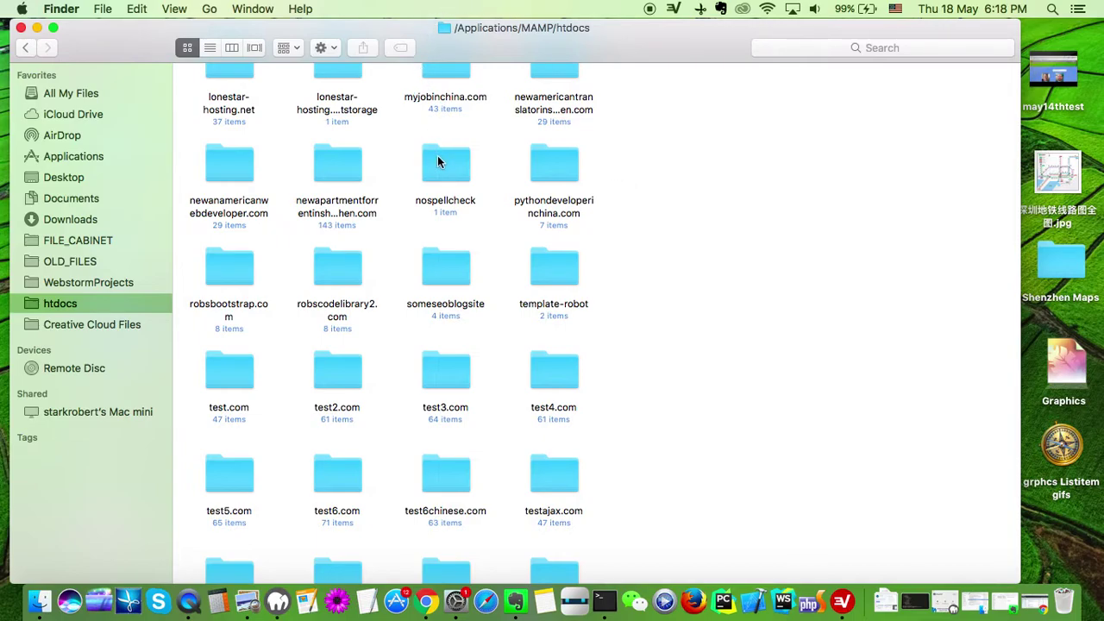
Select the newanamericanwebdeveloper.com folder in the htdocs window.
{"action": "left_click", "coordinate": [352, 160]}
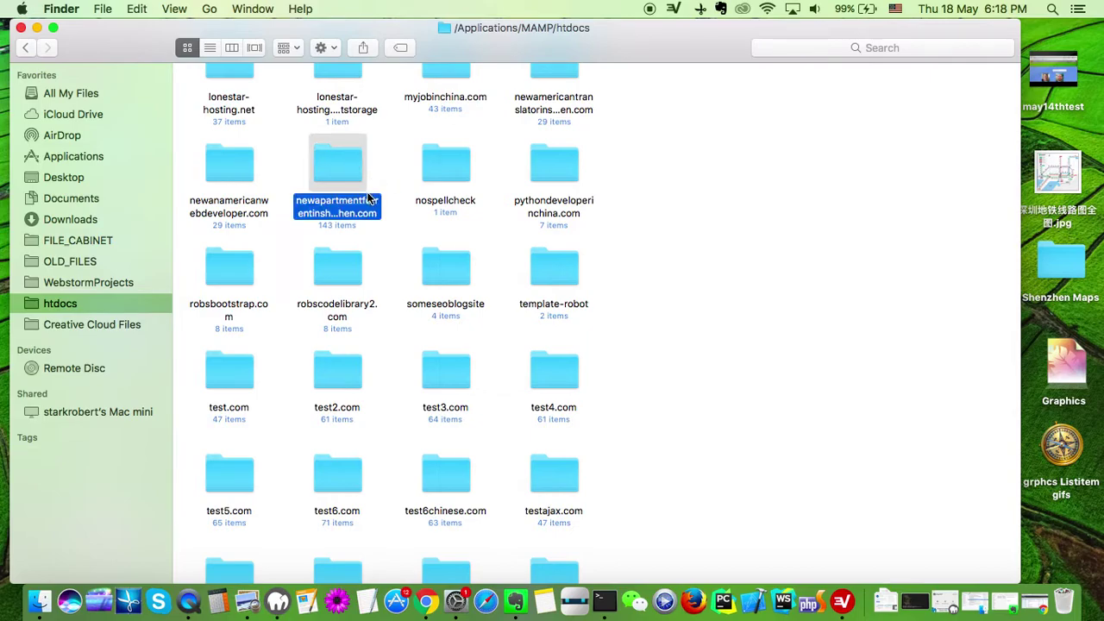
{"action": "left_click", "coordinate": [240, 162]}
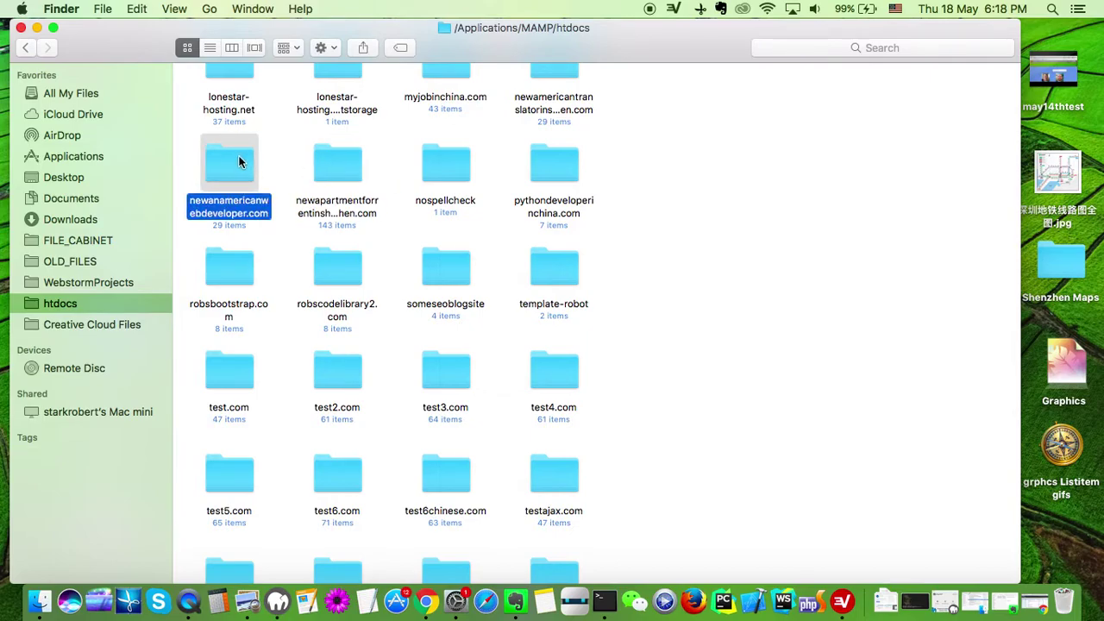
{"action": "left_click", "coordinate": [363, 49]}
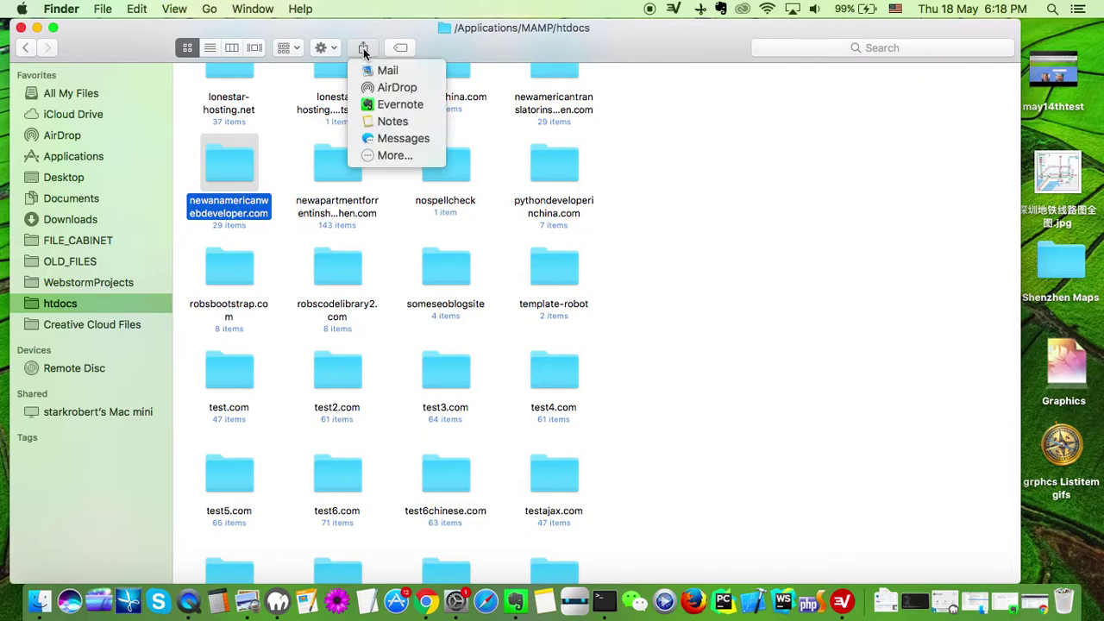
{"action": "left_click", "coordinate": [380, 88]}
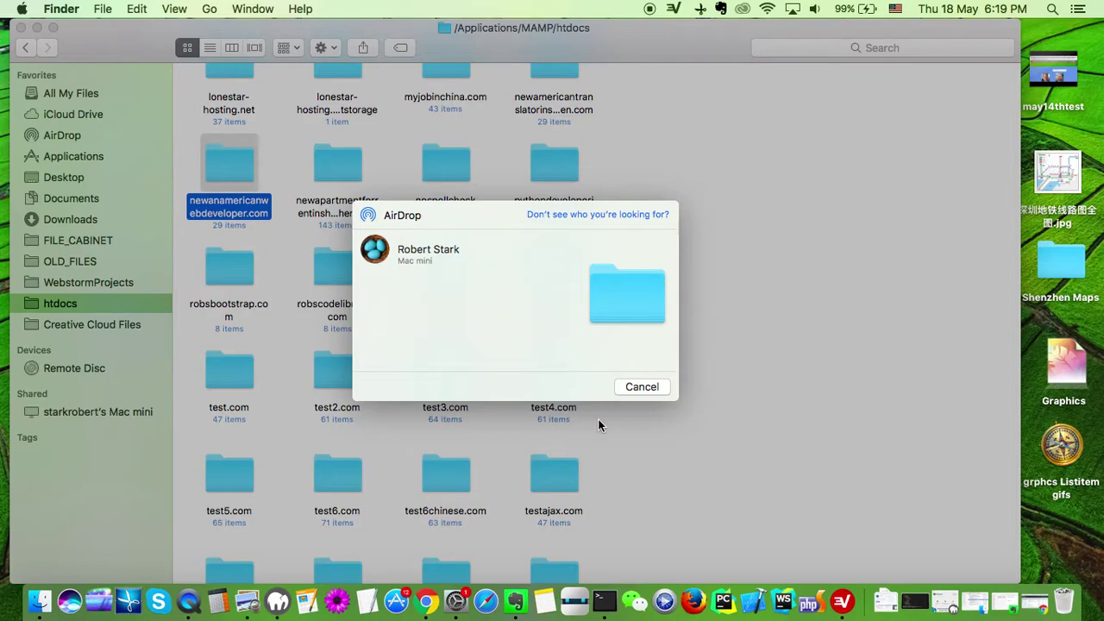
{"action": "left_click", "coordinate": [641, 388]}
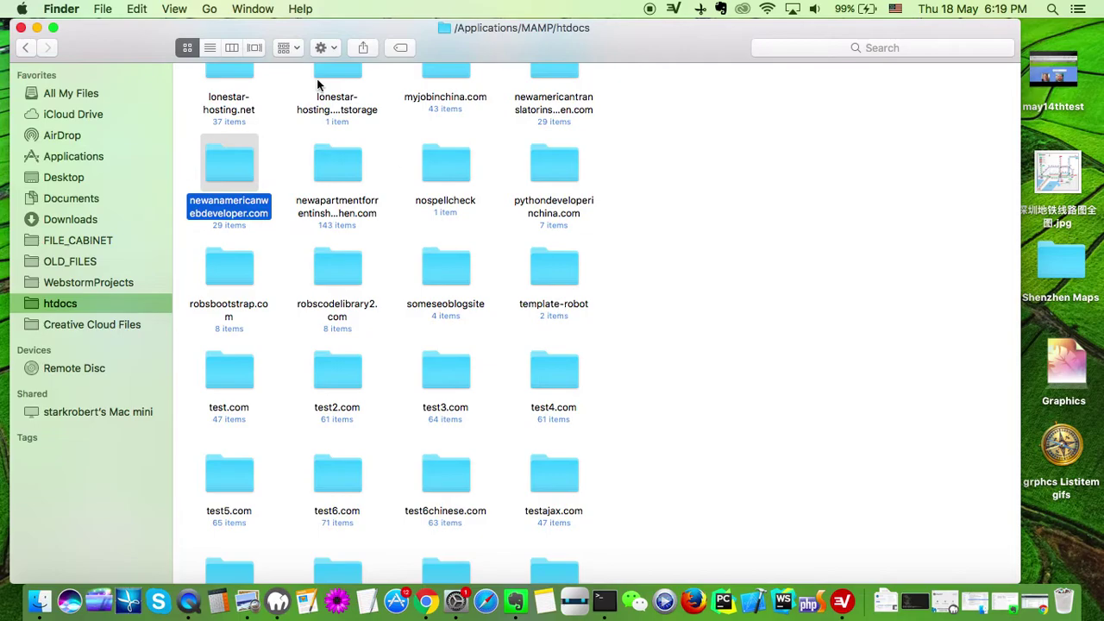
Open System Preferences from the Apple menu at its all-preferences overview.
{"action": "left_click", "coordinate": [21, 9]}
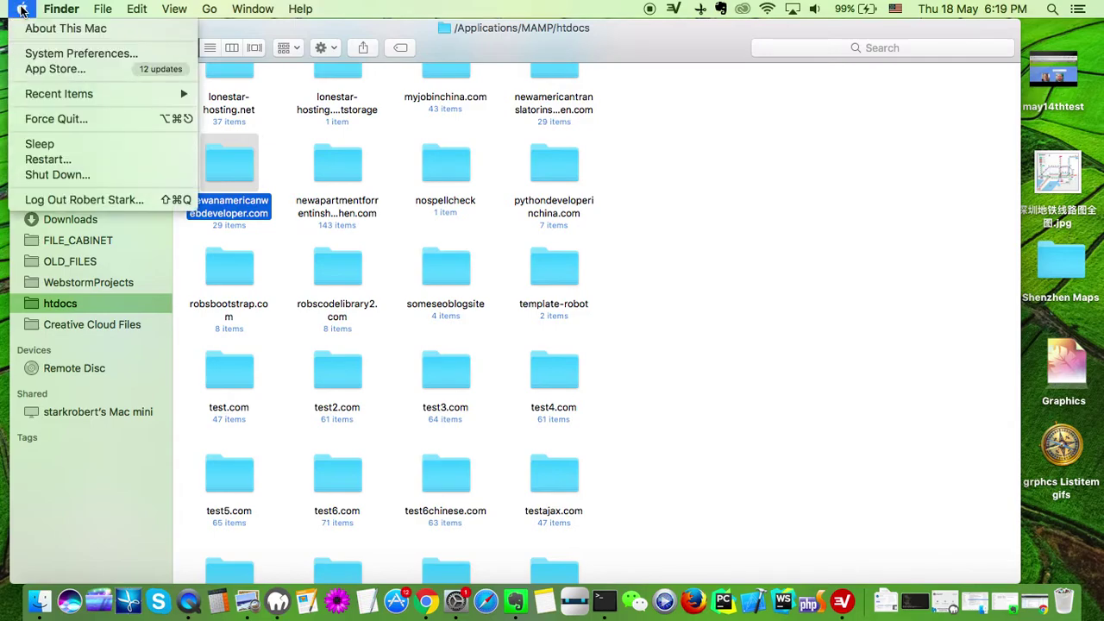
{"action": "left_click", "coordinate": [44, 53]}
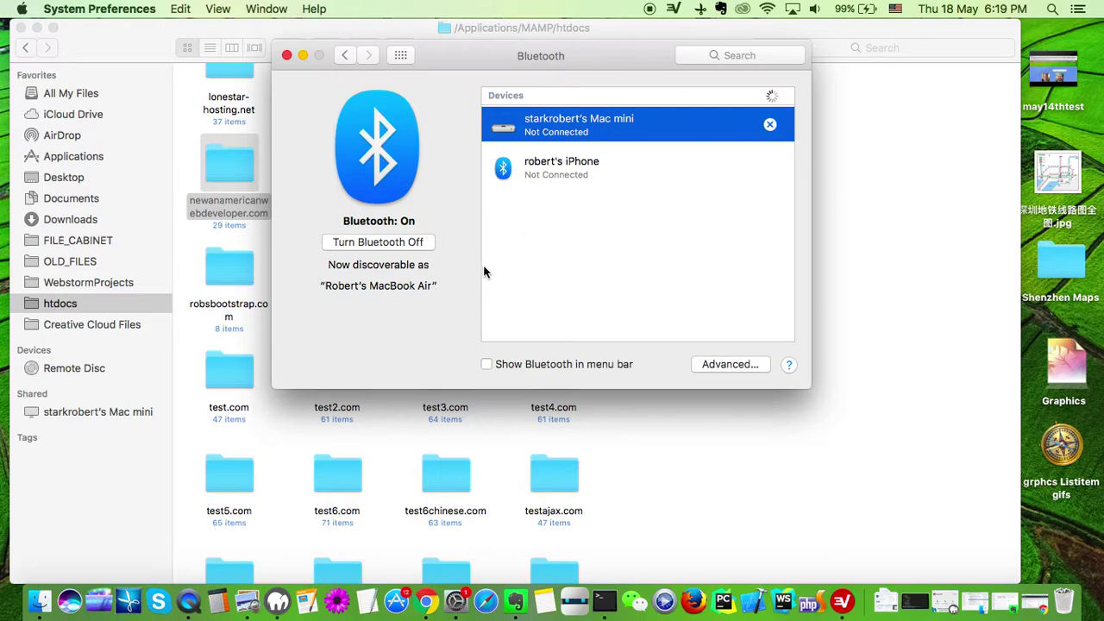
{"action": "left_click", "coordinate": [346, 55]}
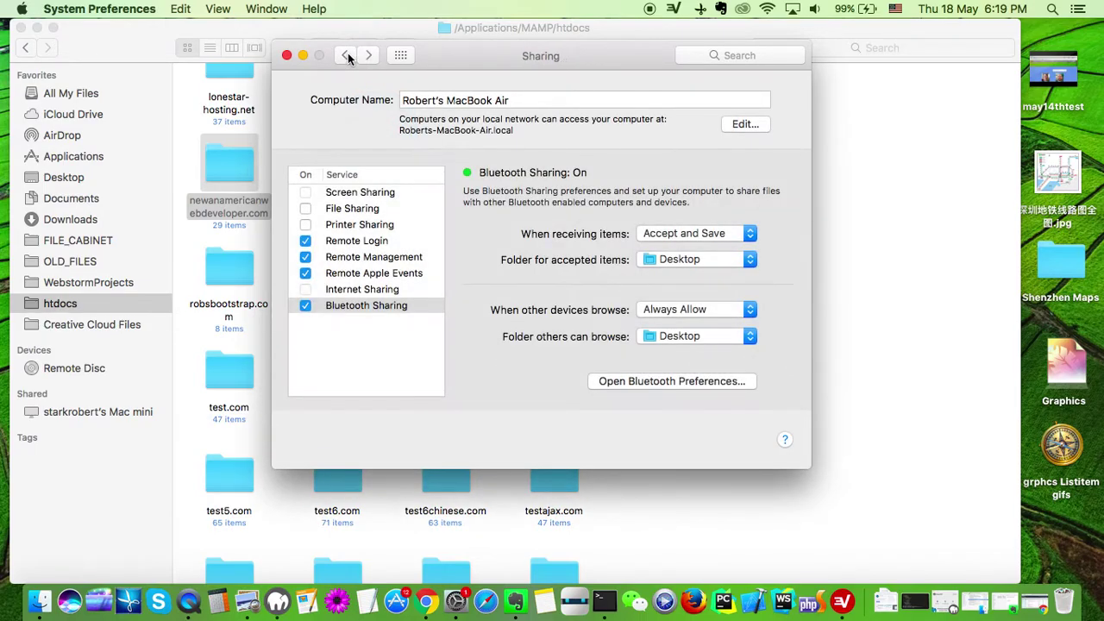
{"action": "left_click", "coordinate": [347, 55]}
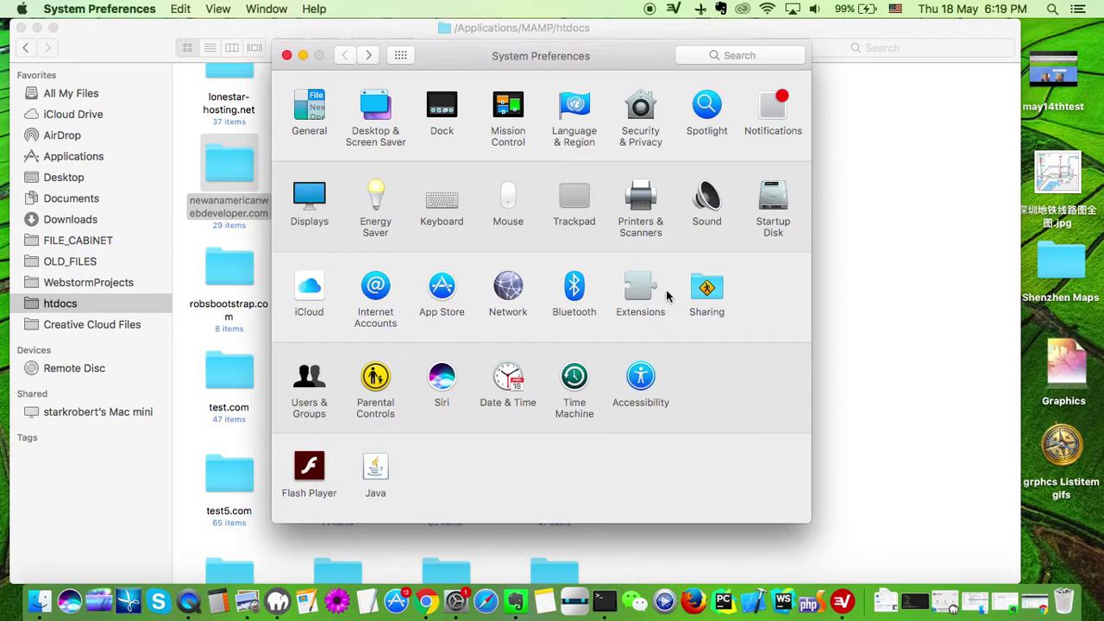
In Bluetooth, check the Mac mini is among paired devices, then return to all preferences.
{"action": "left_click", "coordinate": [578, 286]}
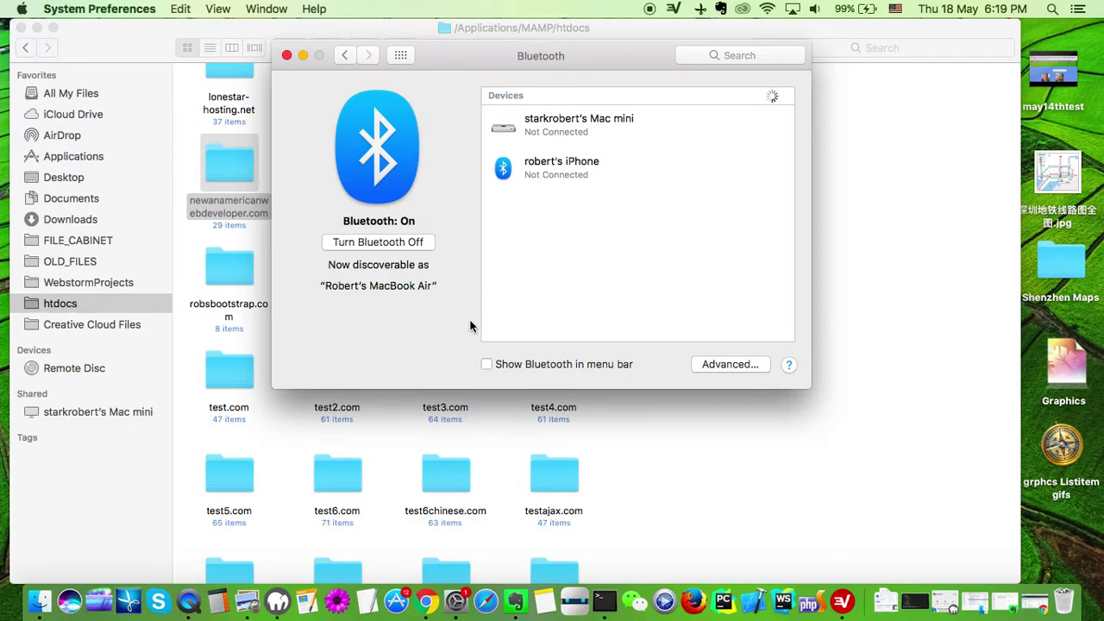
{"action": "left_click", "coordinate": [537, 169]}
{"action": "left_click", "coordinate": [561, 123]}
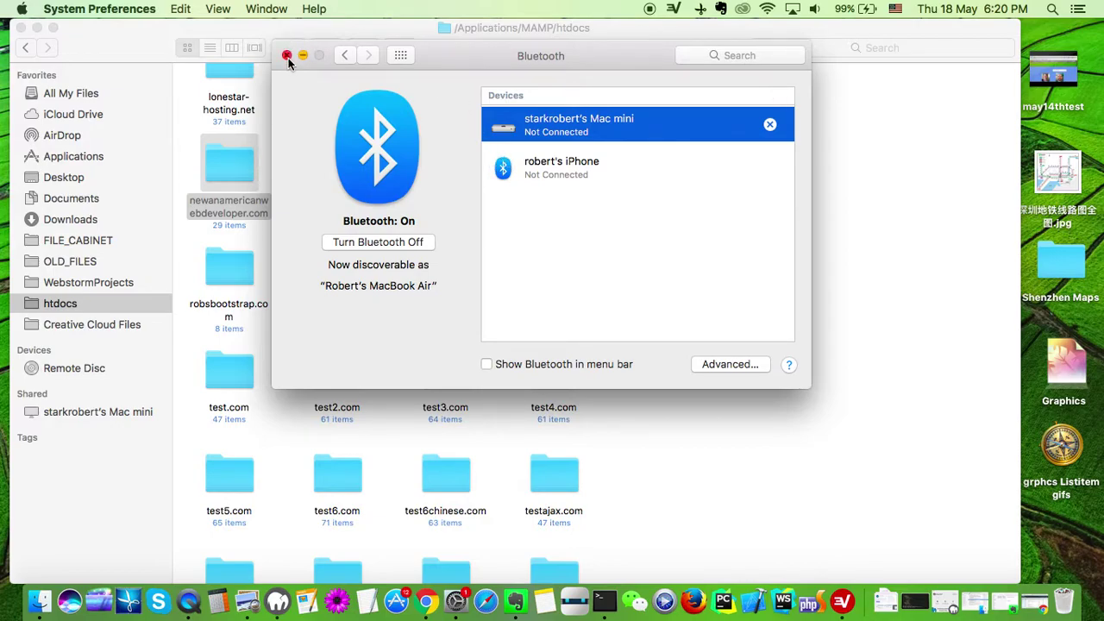
{"action": "left_click", "coordinate": [345, 54]}
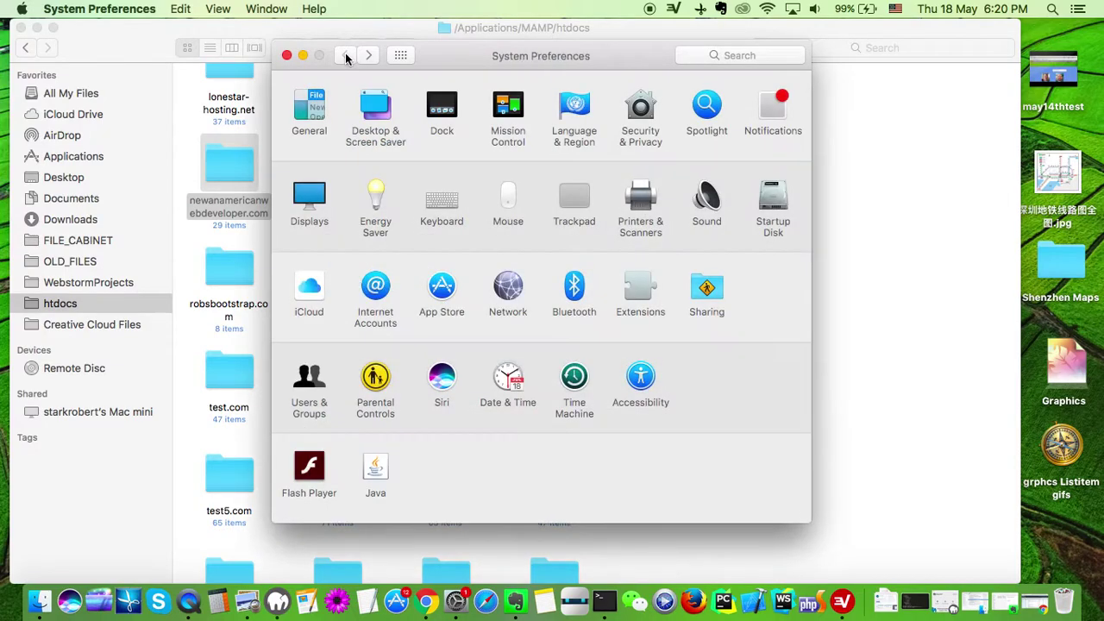
Open the Sharing pane, where Bluetooth Sharing is on and saves received items to Desktop.
{"action": "left_click", "coordinate": [705, 292]}
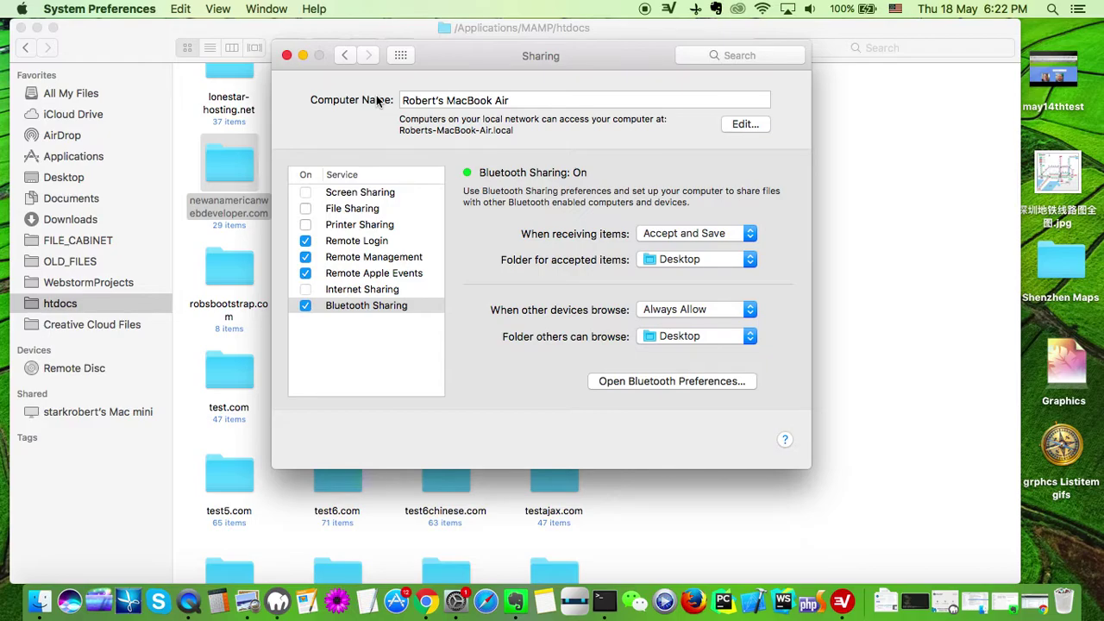
{"action": "left_click", "coordinate": [346, 57]}
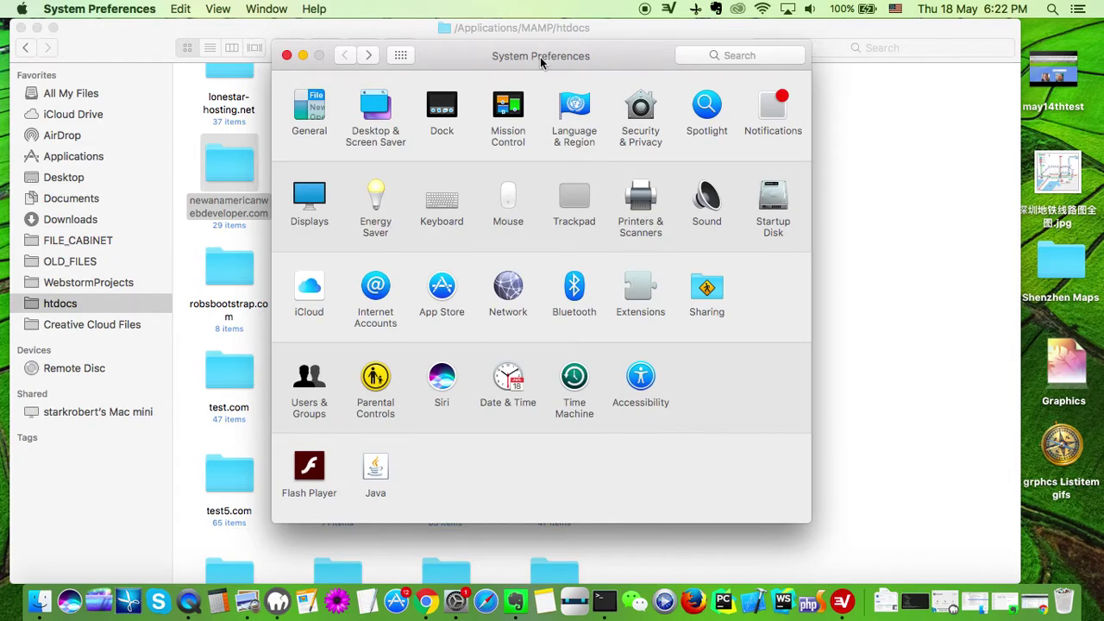
{"action": "left_click", "coordinate": [21, 9]}
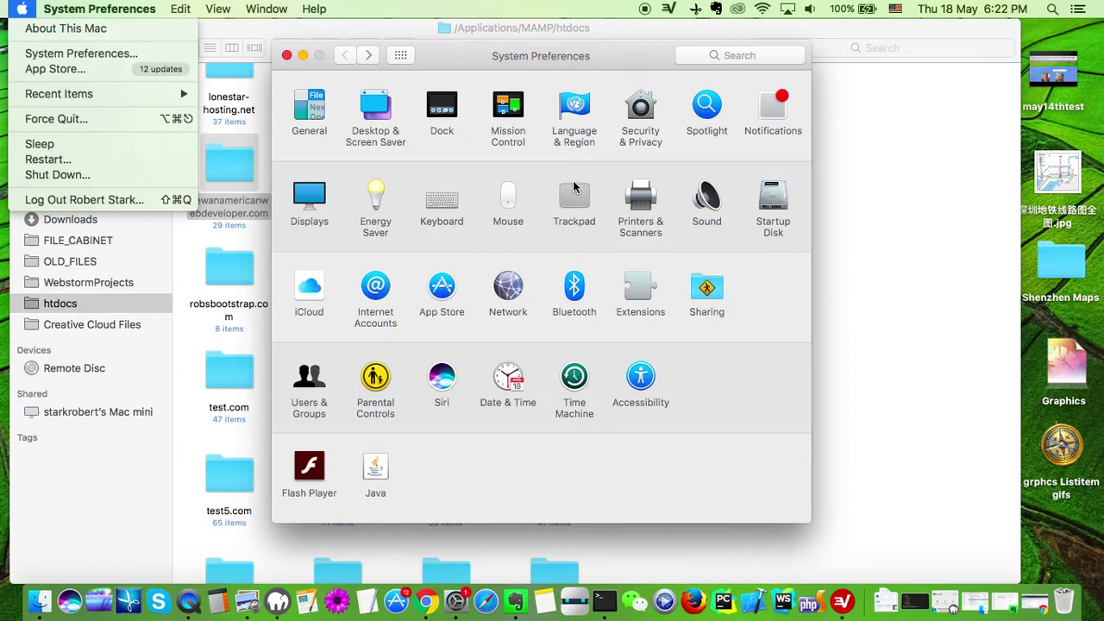
{"action": "left_click", "coordinate": [575, 291]}
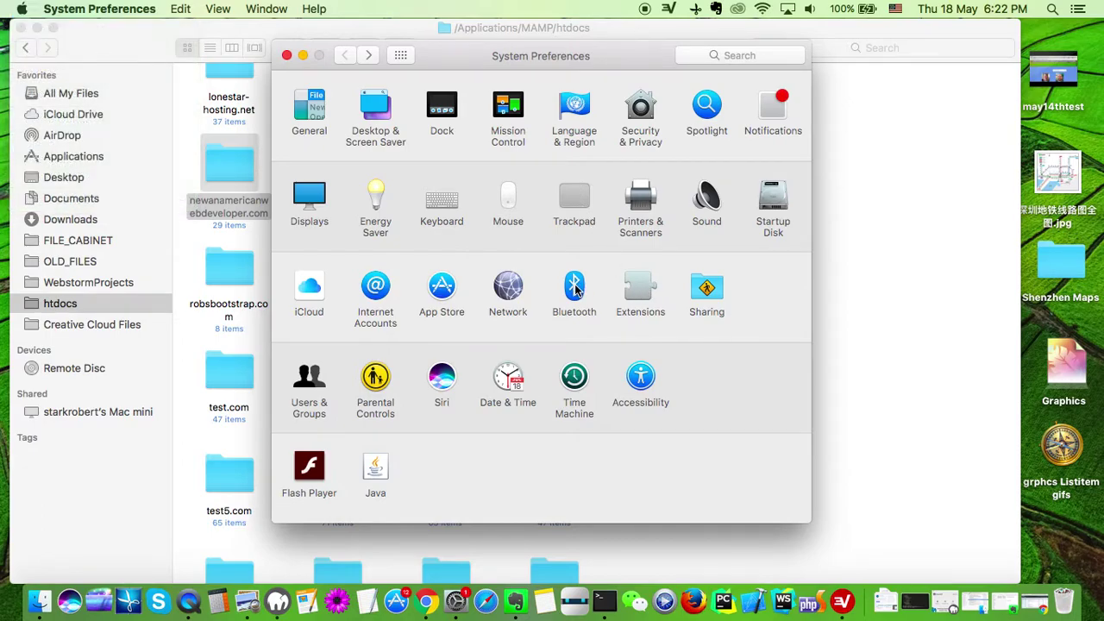
{"action": "left_click", "coordinate": [576, 291]}
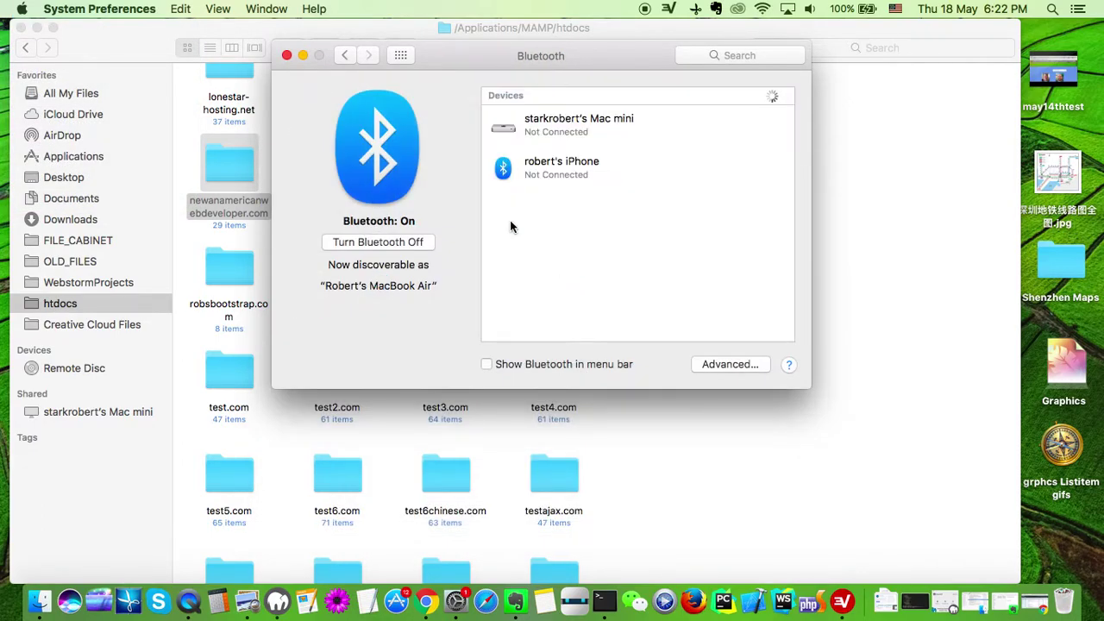
{"action": "left_click", "coordinate": [346, 57]}
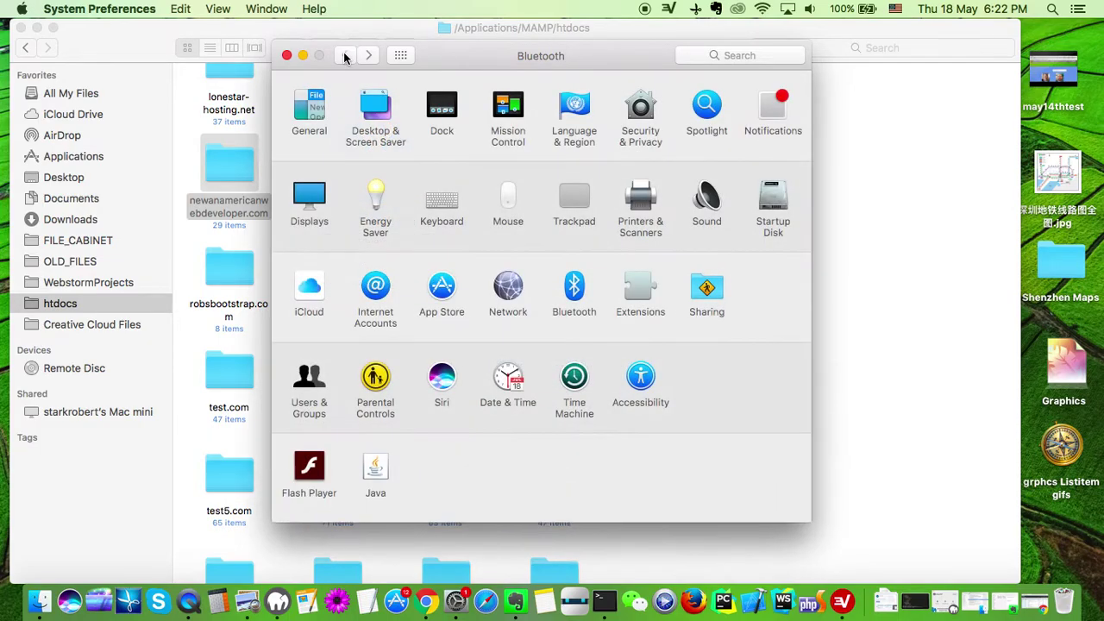
{"action": "left_click", "coordinate": [713, 302]}
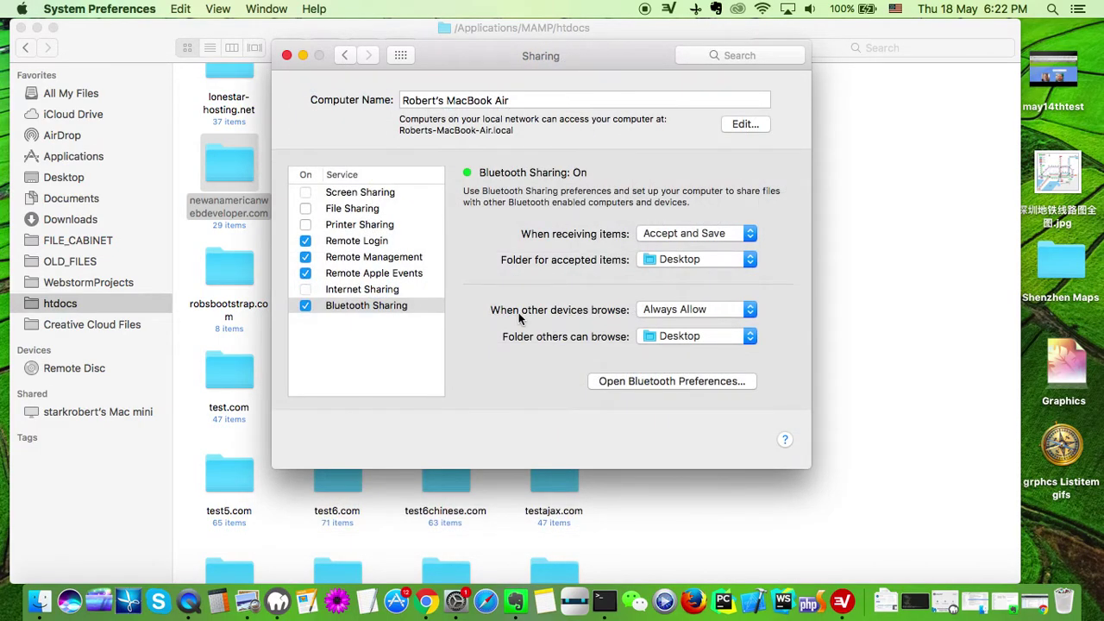
{"action": "left_click", "coordinate": [358, 243]}
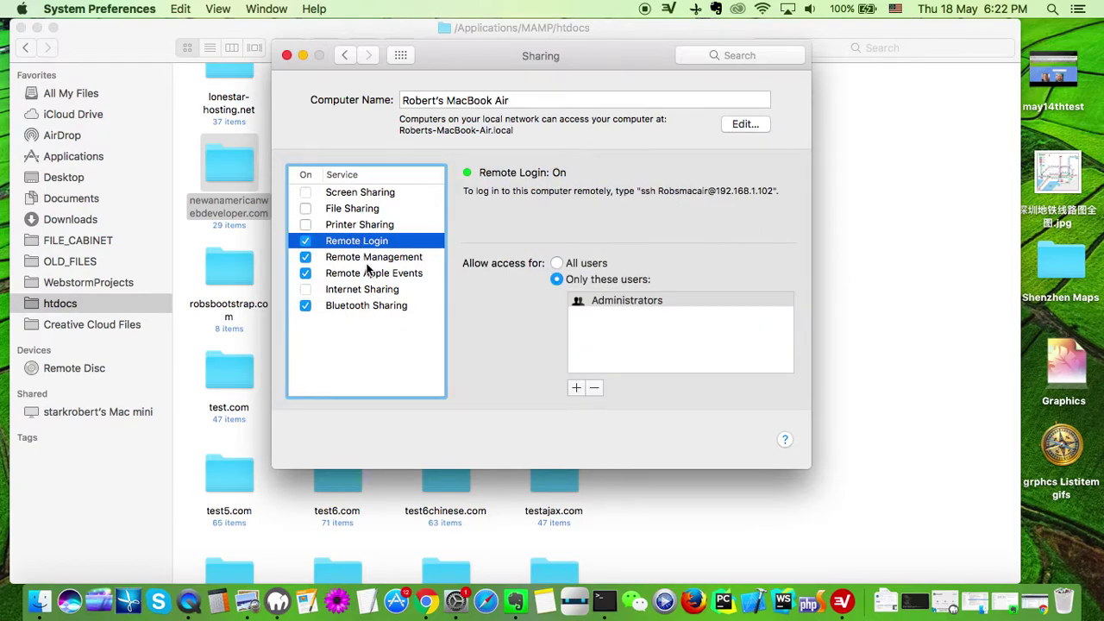
{"action": "left_click", "coordinate": [355, 257]}
{"action": "left_click", "coordinate": [358, 273]}
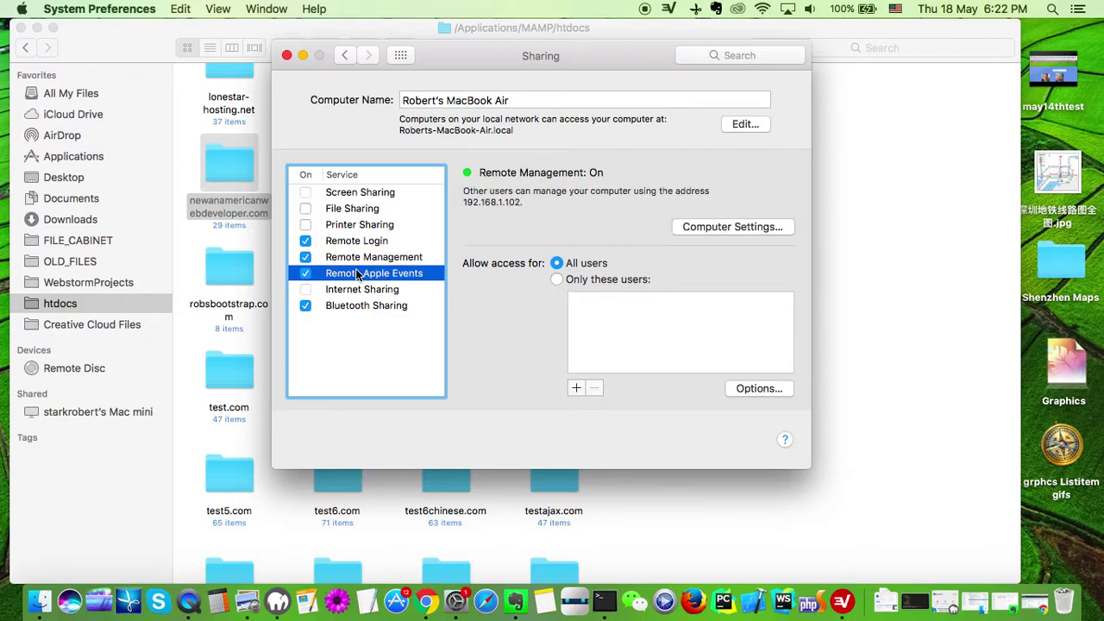
{"action": "left_click", "coordinate": [388, 306]}
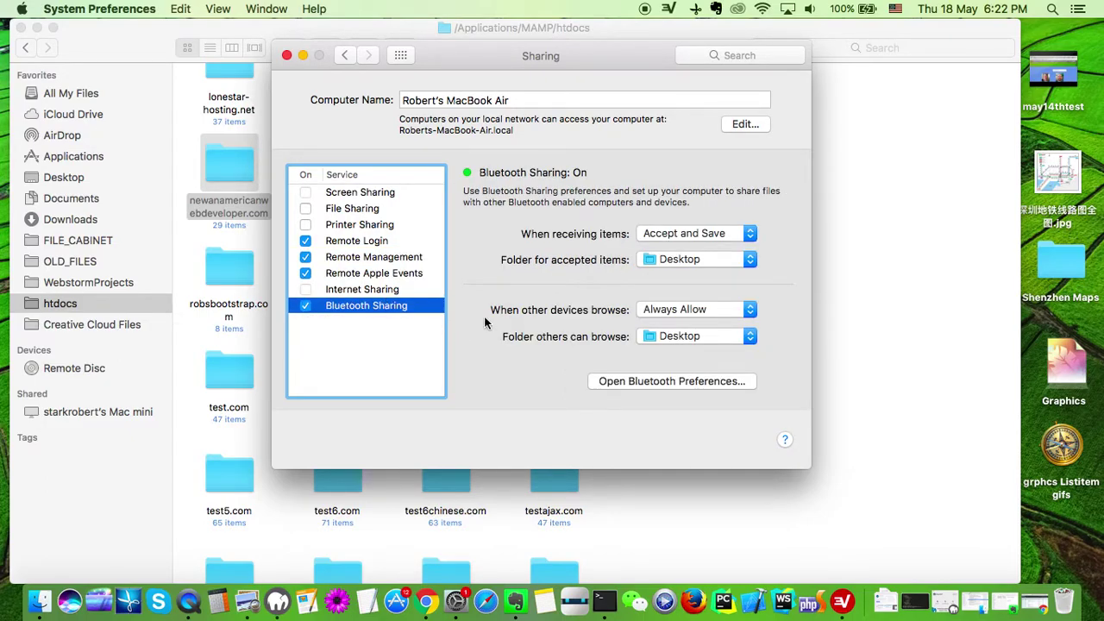
{"action": "left_click", "coordinate": [660, 381]}
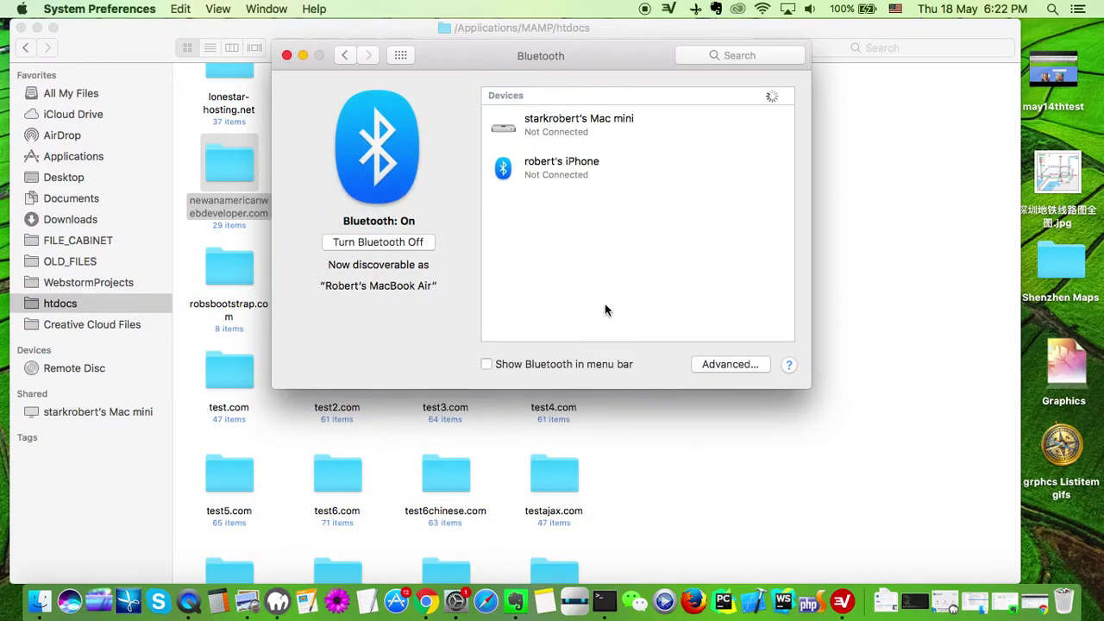
{"action": "left_click", "coordinate": [344, 56]}
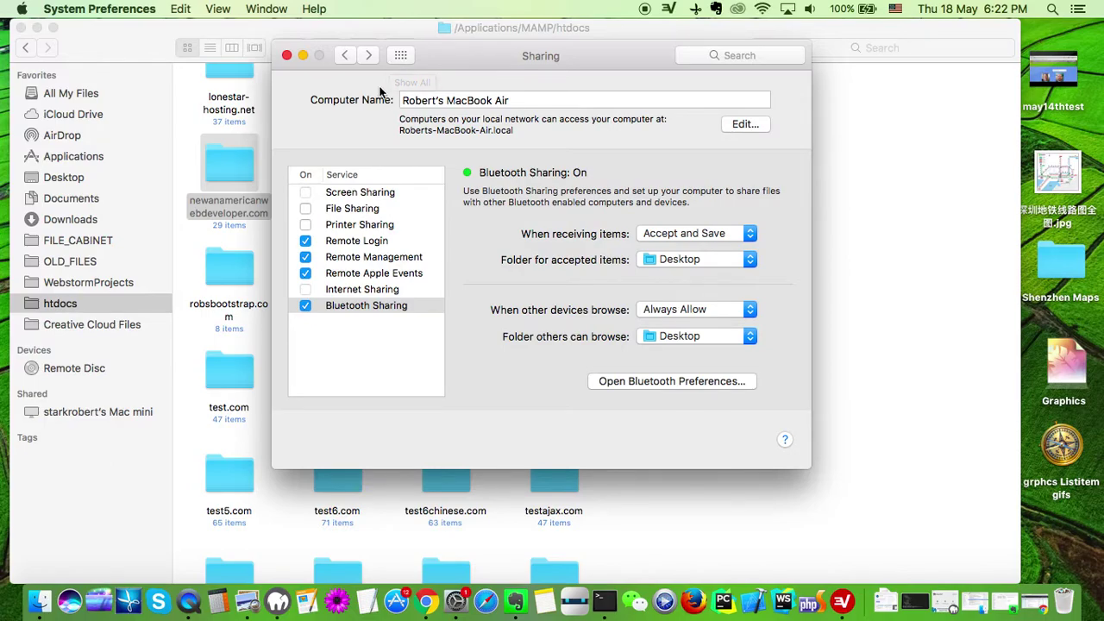
Close System Preferences and select the robsbootstrap.com folder in htdocs.
{"action": "left_click", "coordinate": [288, 55]}
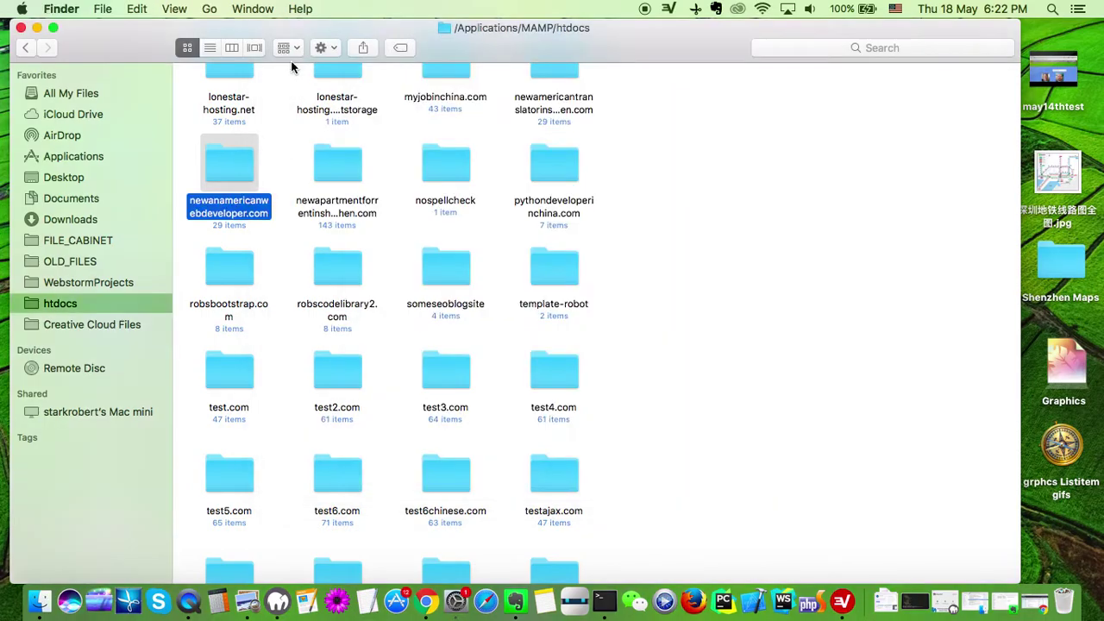
{"action": "left_click", "coordinate": [727, 417]}
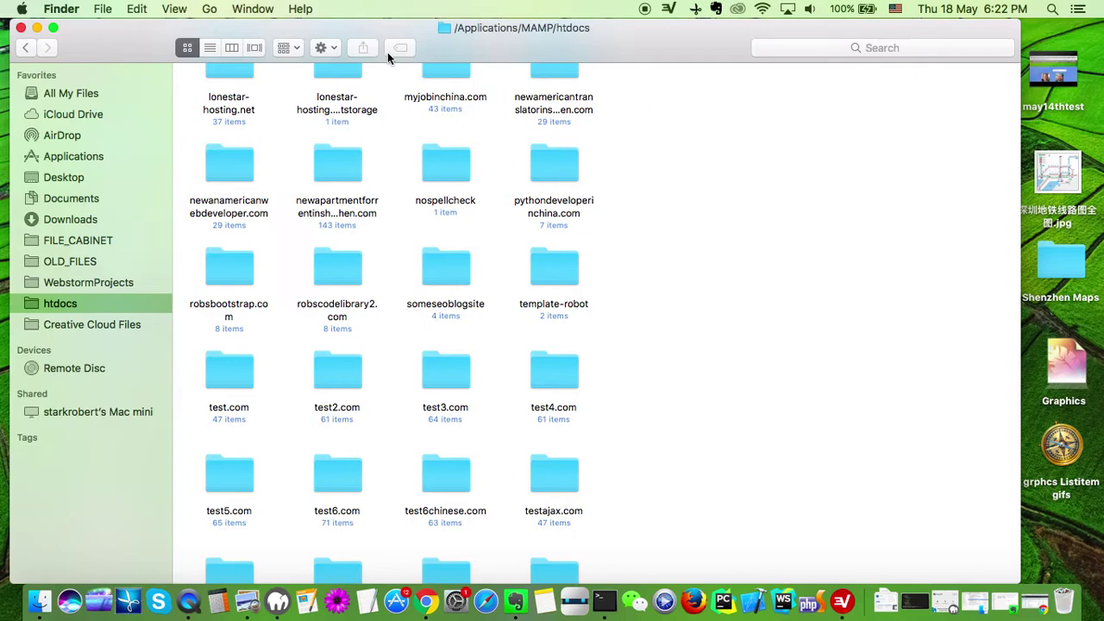
{"action": "left_click", "coordinate": [234, 264]}
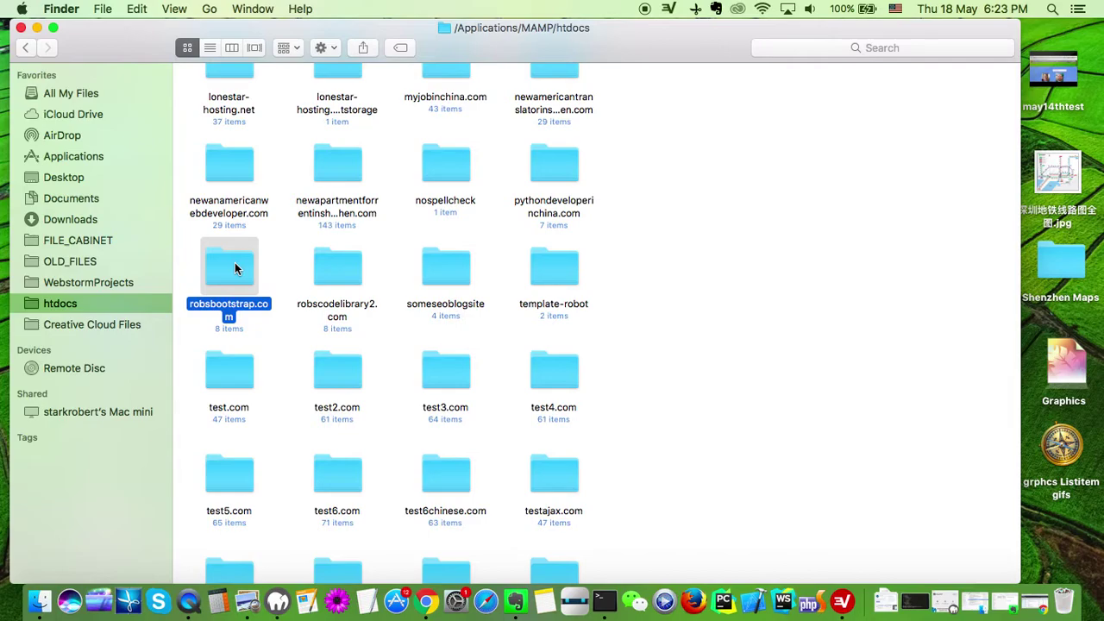
{"action": "left_click", "coordinate": [391, 164]}
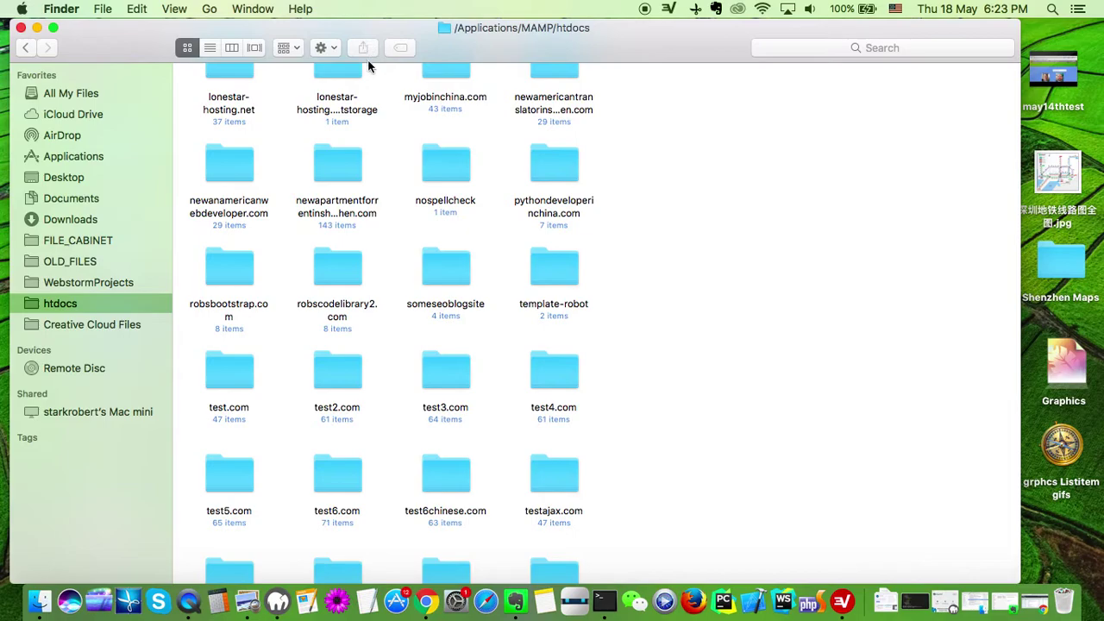
{"action": "left_click", "coordinate": [235, 273]}
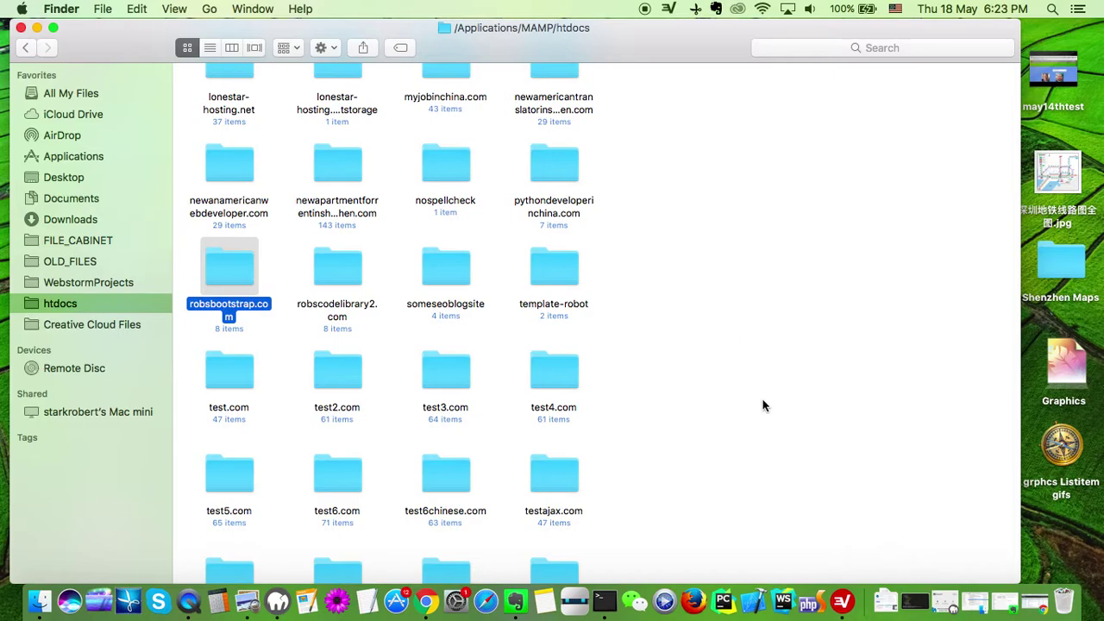
{"action": "left_click", "coordinate": [887, 601]}
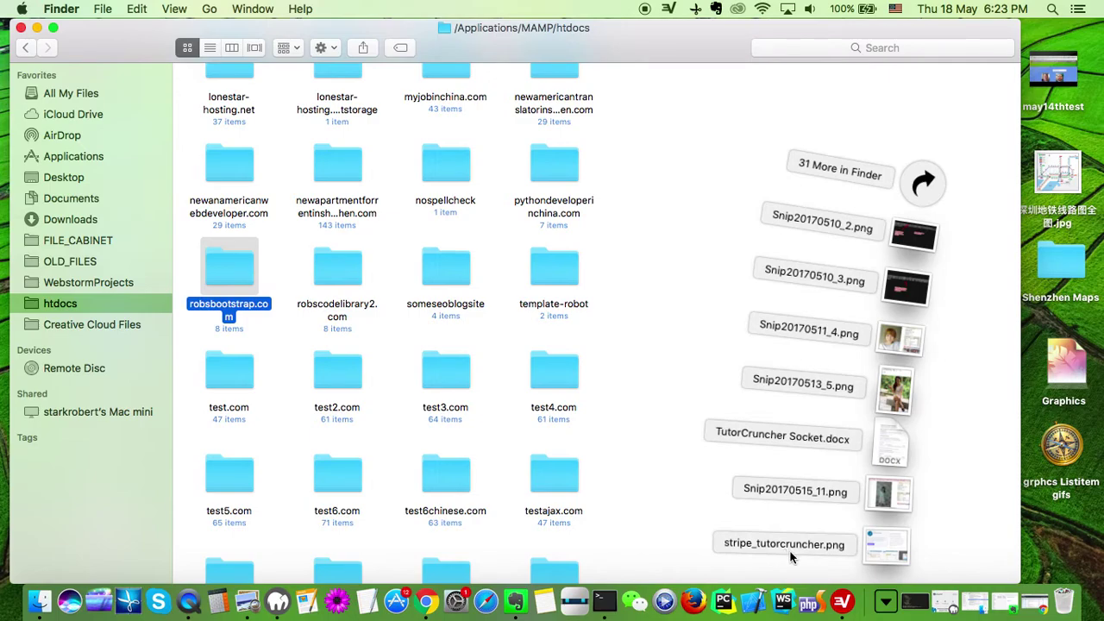
{"action": "left_click", "coordinate": [642, 480]}
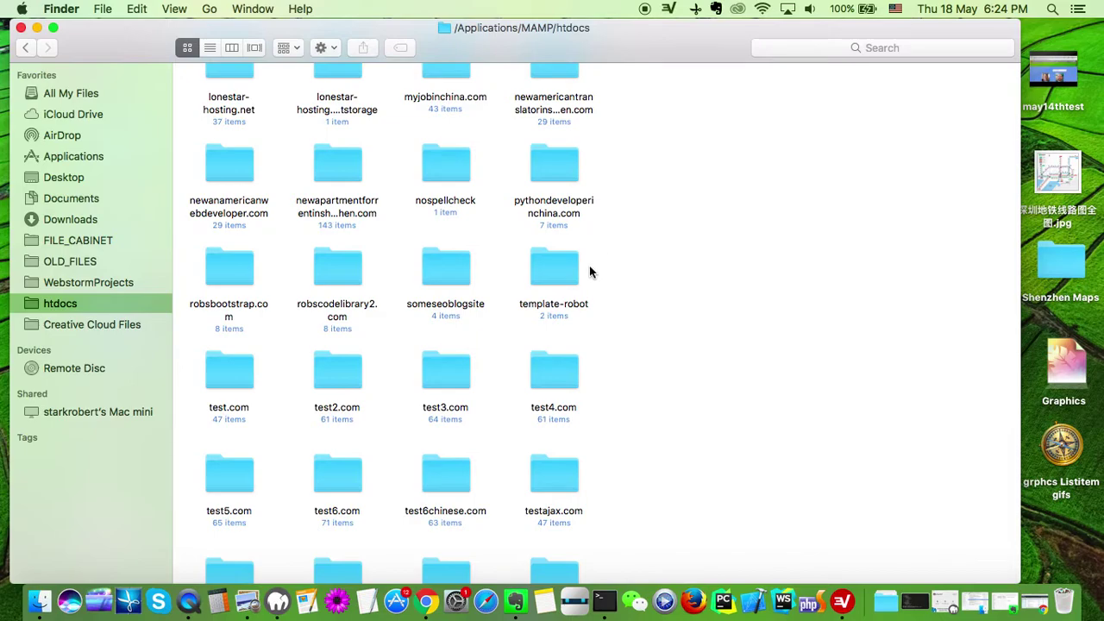
AirDrop the template-robot folder to the Mac mini and close the sheet once it shows Sent.
{"action": "left_click", "coordinate": [552, 275]}
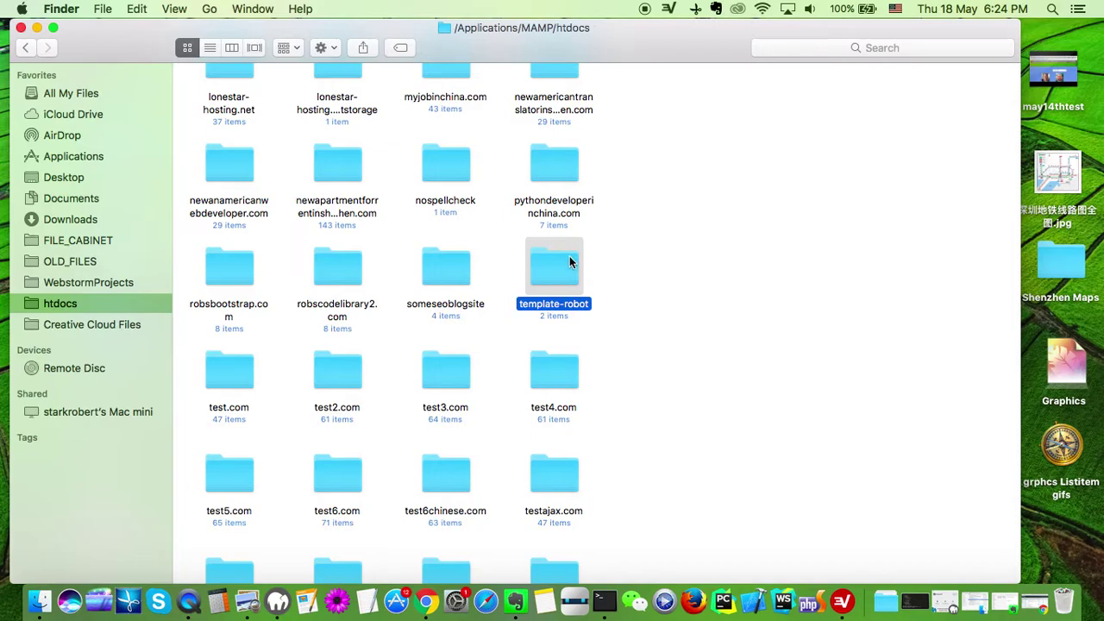
{"action": "left_click", "coordinate": [362, 49]}
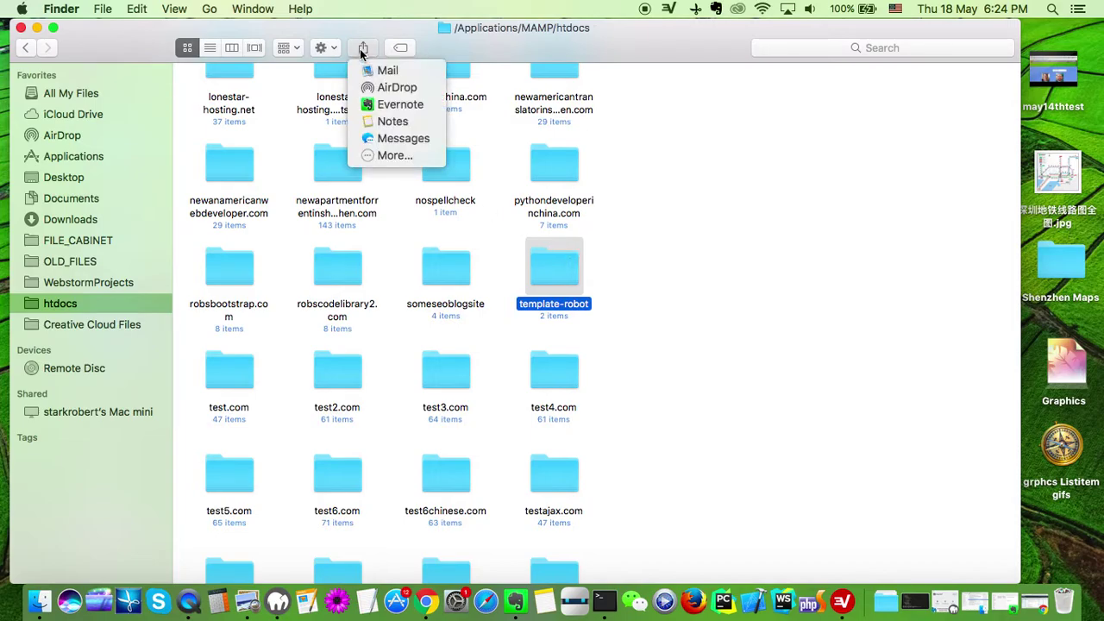
{"action": "left_click", "coordinate": [384, 87]}
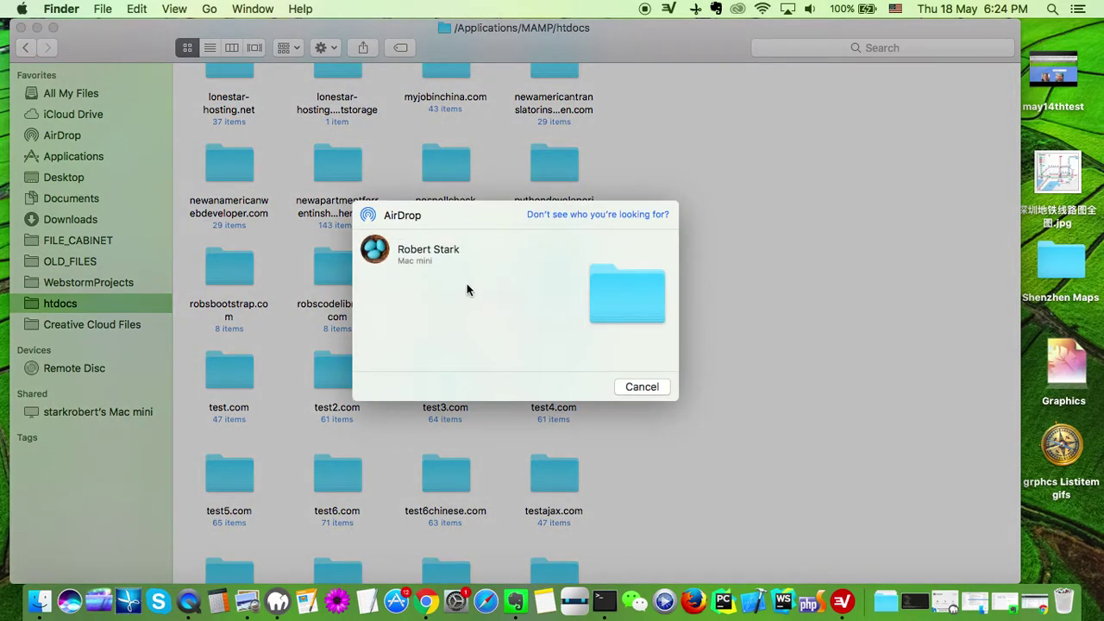
{"action": "left_click", "coordinate": [413, 251]}
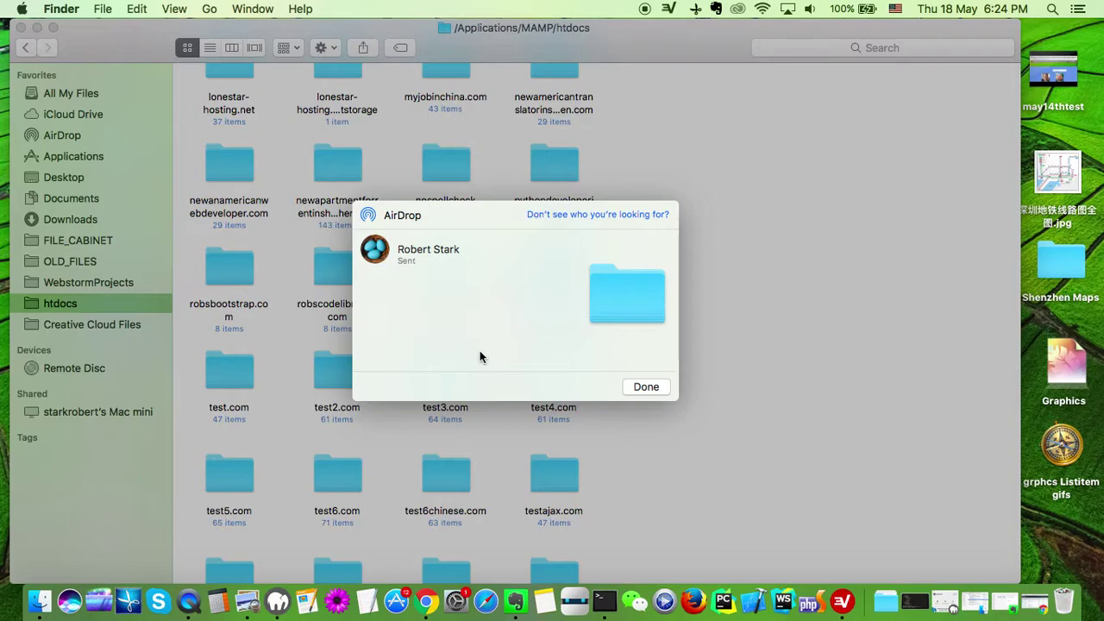
{"action": "left_click", "coordinate": [657, 393]}
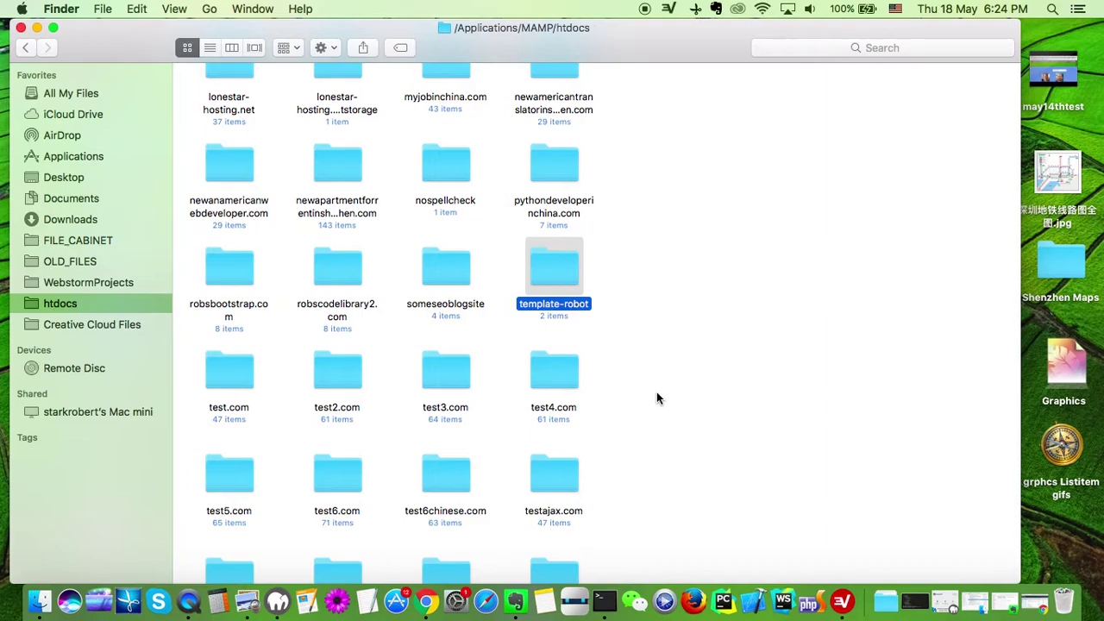
{"action": "left_click", "coordinate": [649, 348]}
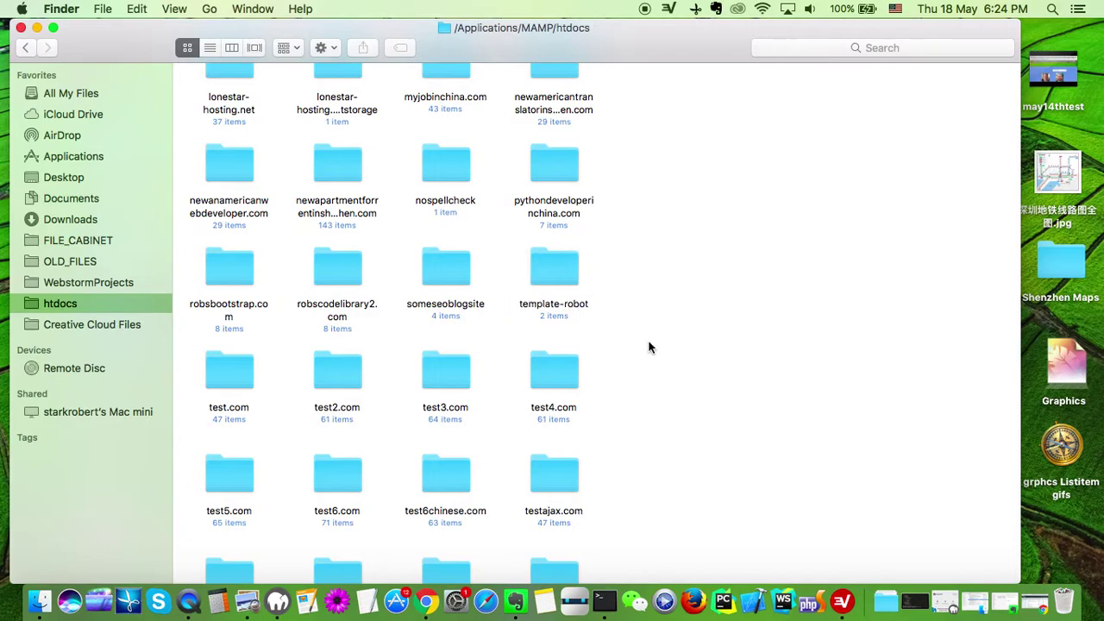